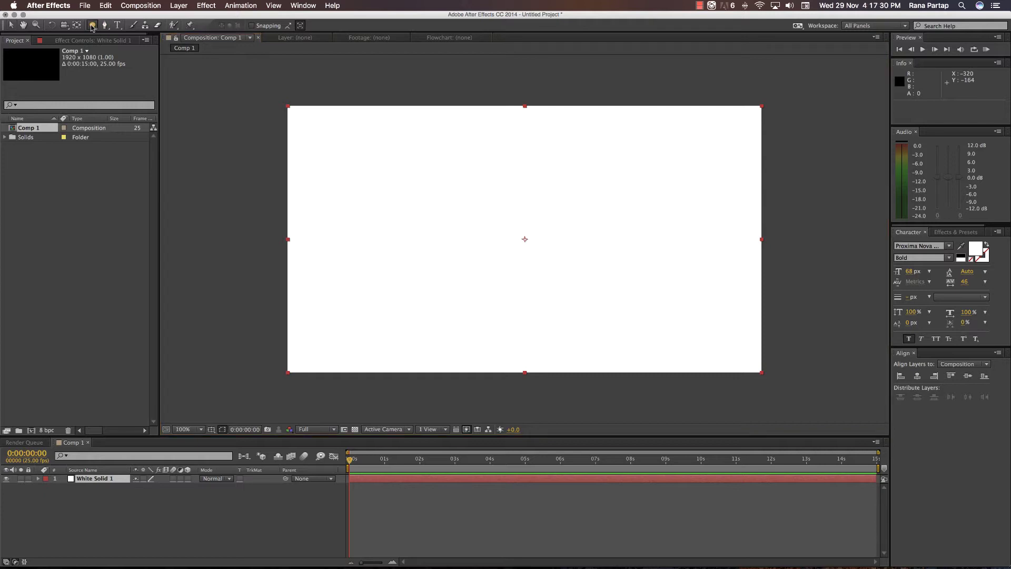
Mask the white solid into a ring using two concentric circular masks, with the inner one set to Subtract.
left_click_drag(525, 238, 626, 278)
key("apostrophe")
left_click_drag(525, 238, 600, 275)
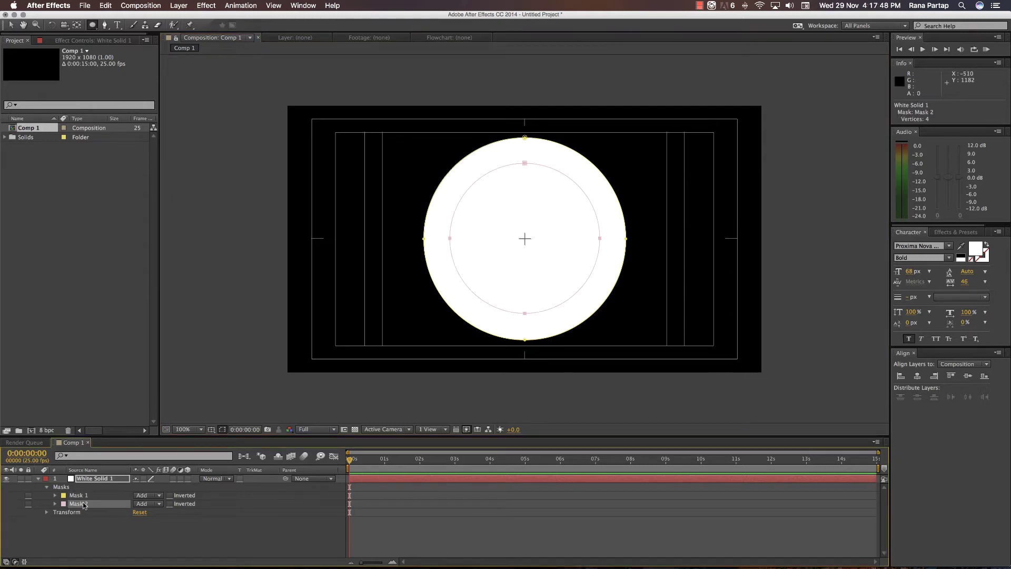
left_click(148, 503)
left_click(161, 520)
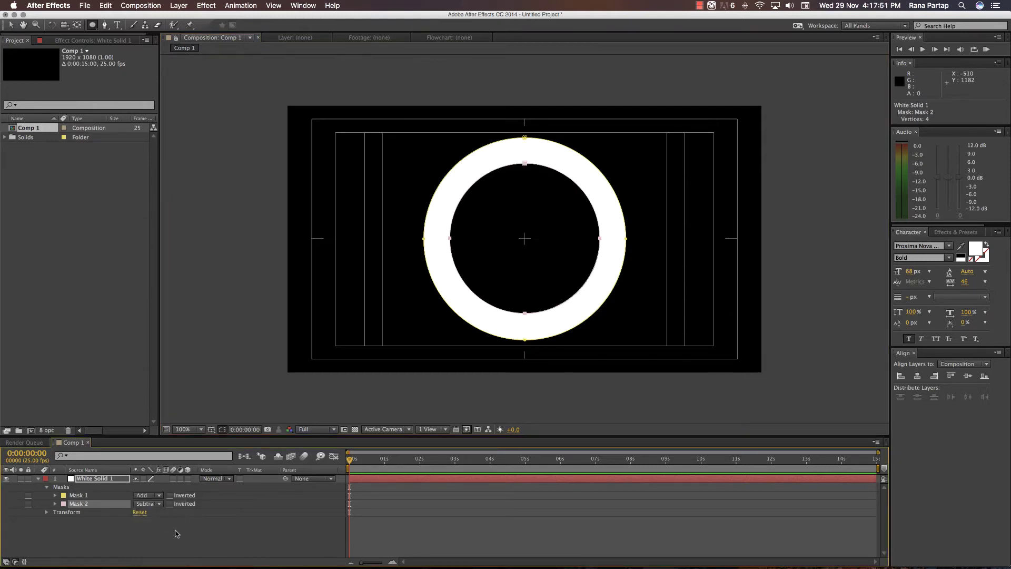
left_click(177, 533)
left_click(11, 25)
left_click(212, 186)
key("u")
Create a text layer reading "FOOTBALL CLUB" beside the ring.
left_click(117, 24)
left_click(319, 212)
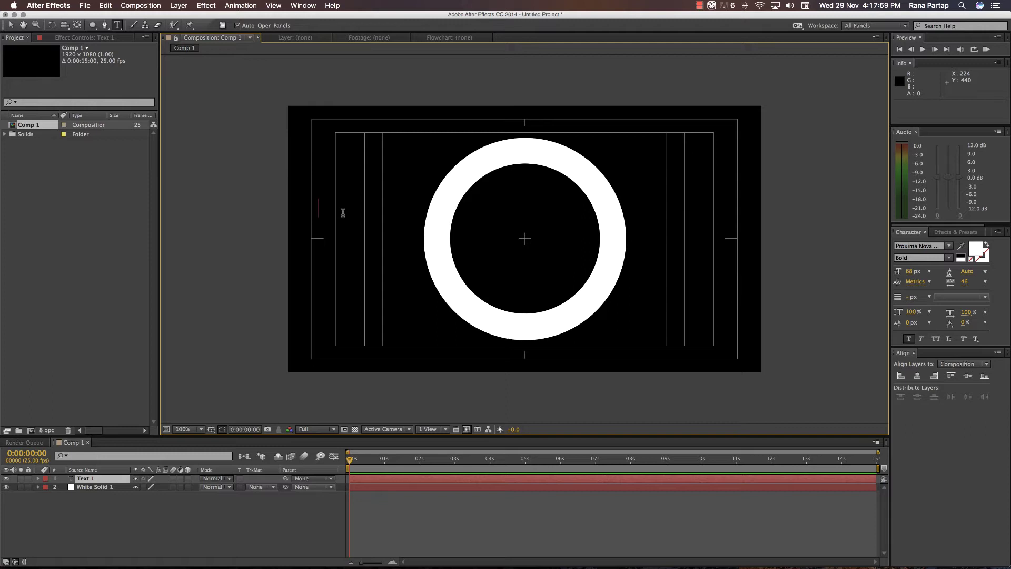
type("Foo")
key("BackSpace")
type("otball")
type(" CLUB")
left_click(10, 25)
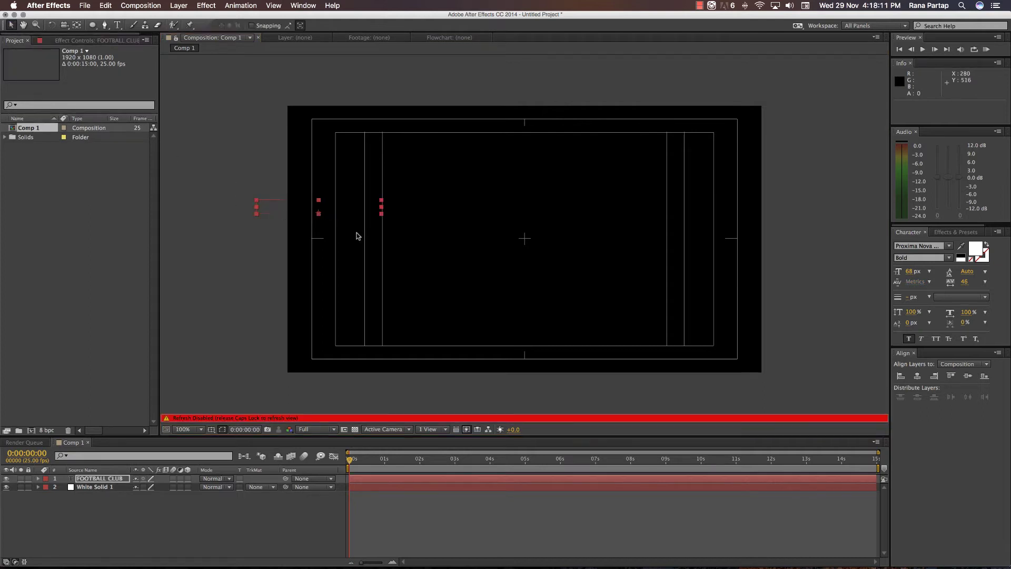
Color the FOOTBALL CLUB text dark blue (002476) and place it inside the ring, just above the center.
left_click_drag(359, 209, 421, 219)
left_click(975, 248)
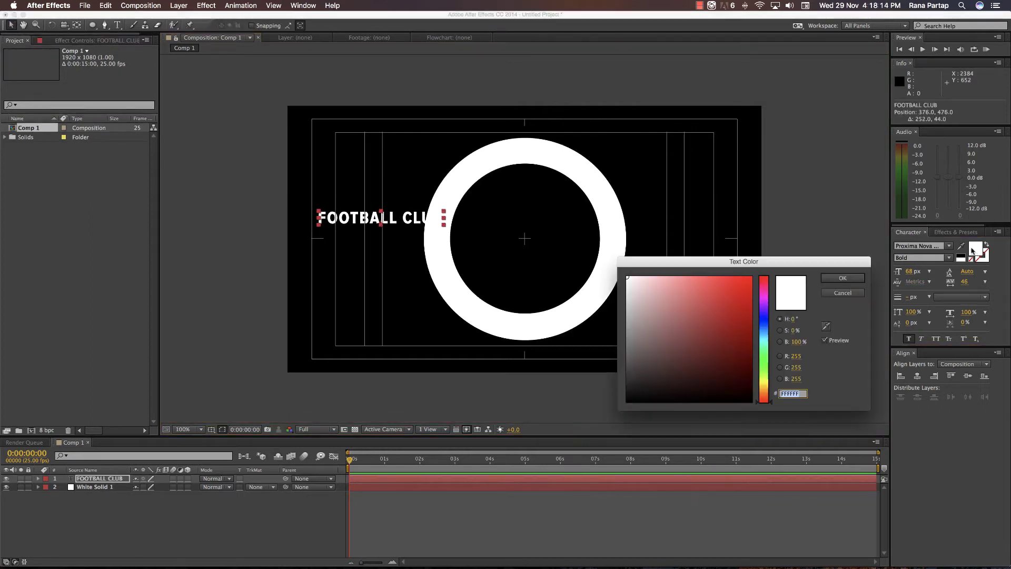
left_click(765, 324)
left_click_drag(738, 330, 748, 346)
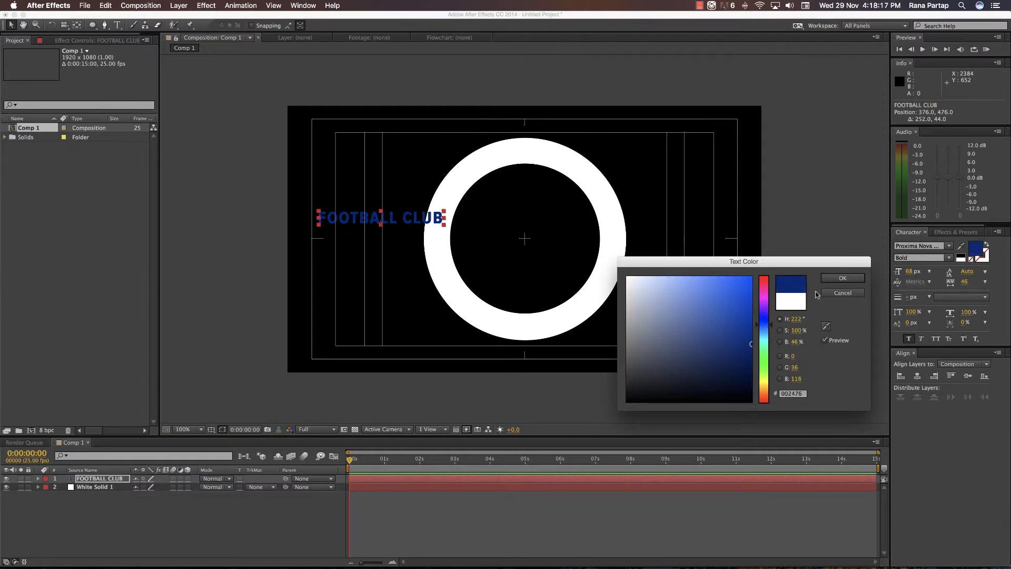
left_click(842, 278)
left_click_drag(433, 218, 581, 211)
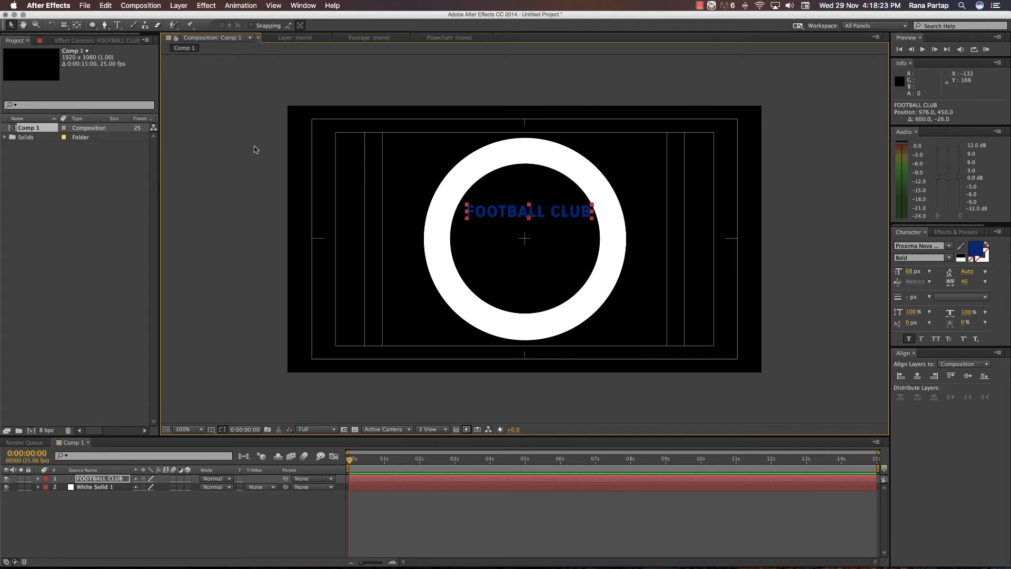
Copy the inner circle, Mask 2, from the White Solid 1 layer onto the FOOTBALL CLUB text layer.
left_click(478, 169)
left_click(38, 493)
left_click(38, 487)
left_click(59, 496)
left_click(46, 495)
left_click(79, 512)
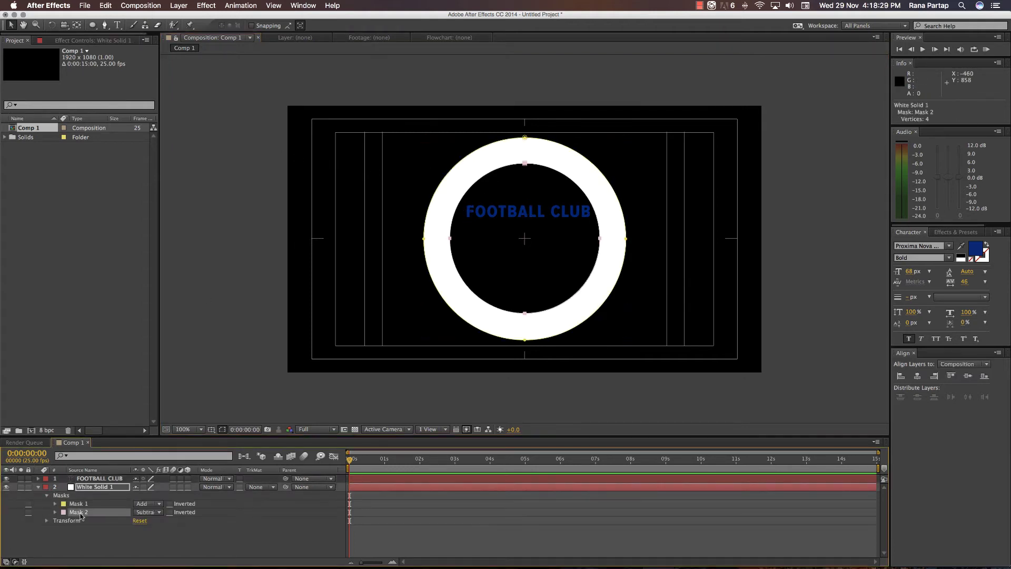
left_click(95, 478)
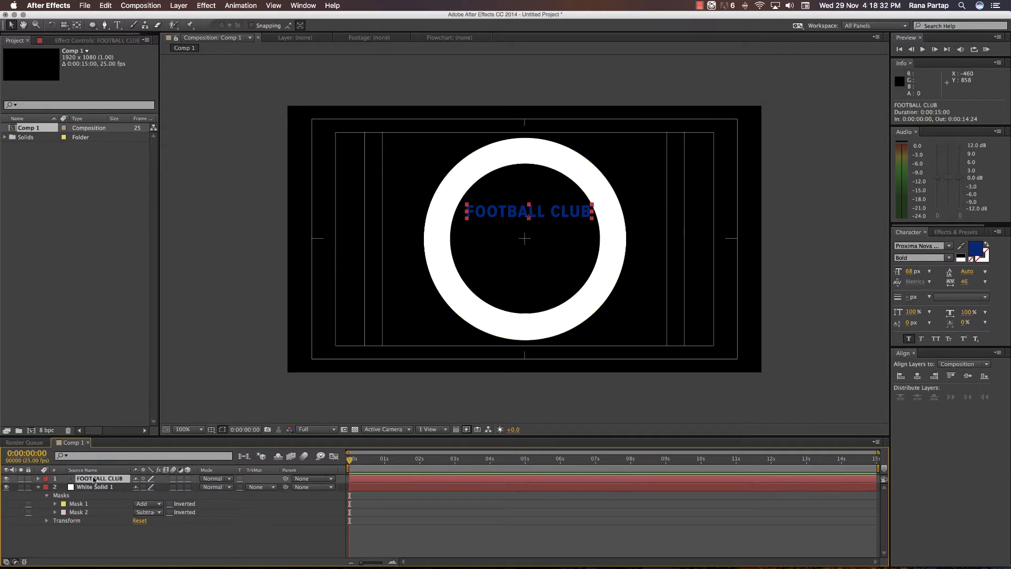
key("super+v")
Set Mask 2 as the text path of the FOOTBALL CLUB layer.
left_click(39, 479)
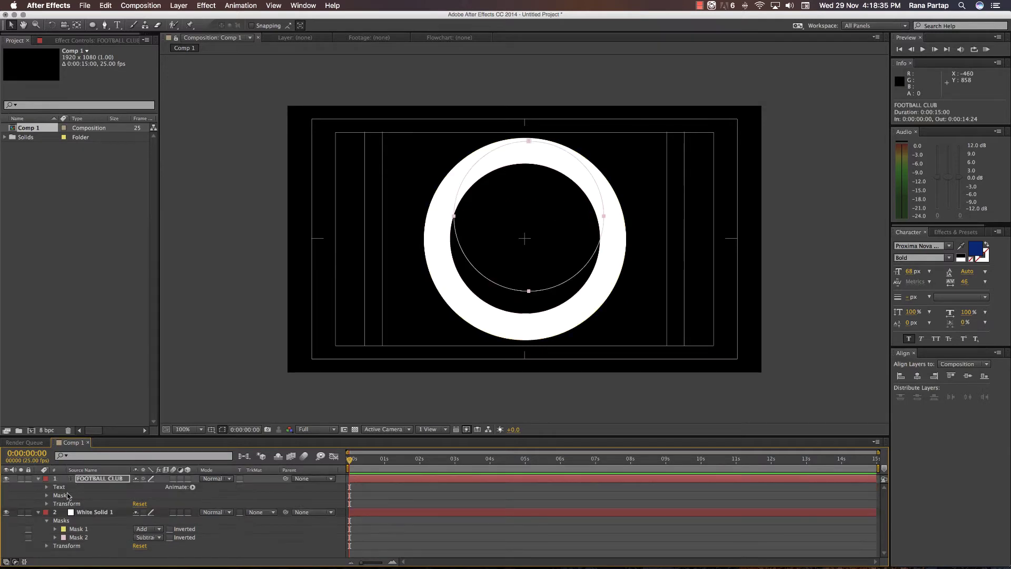
left_click(46, 486)
left_click(55, 503)
left_click(151, 512)
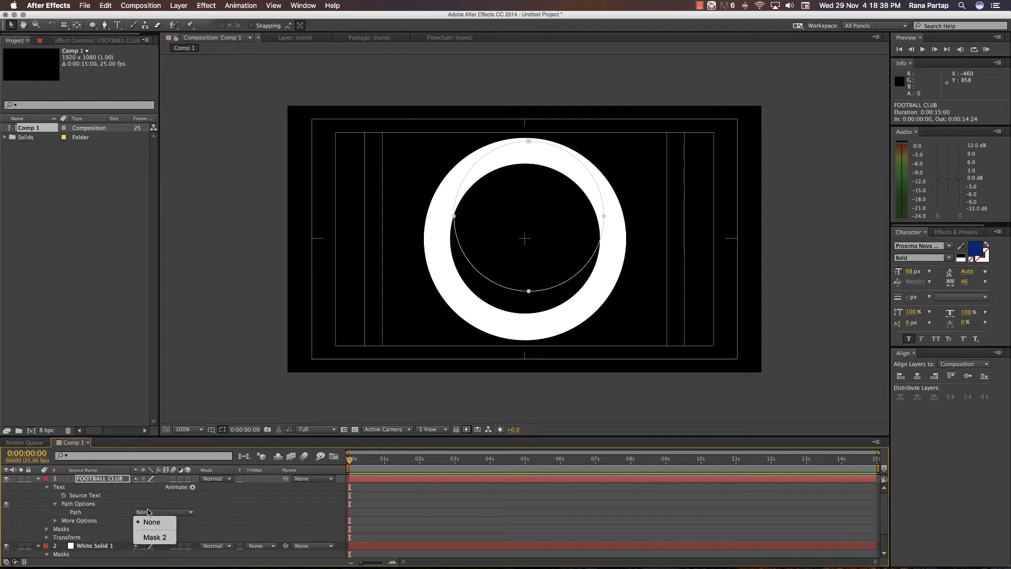
left_click(156, 537)
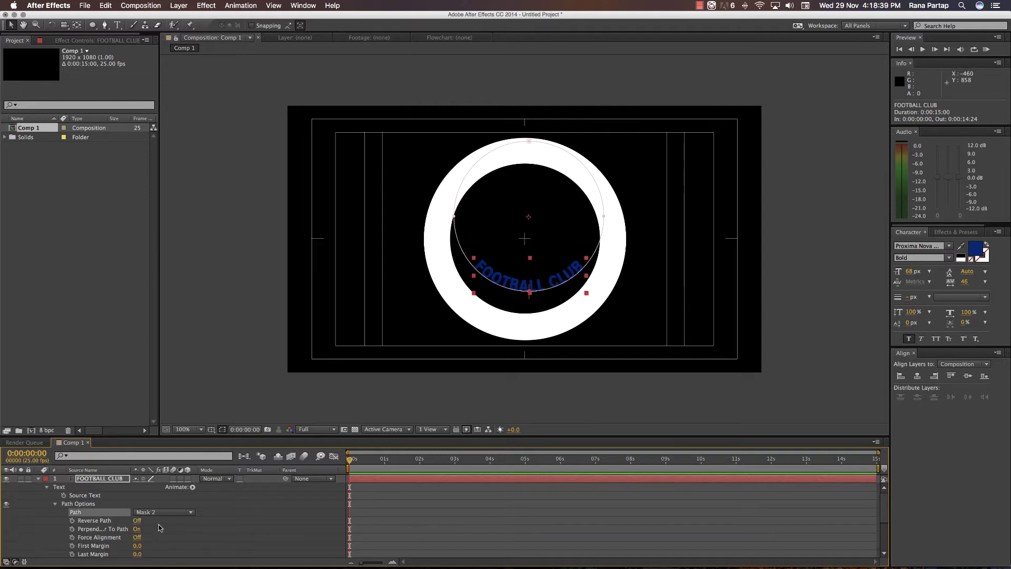
Move the FOOTBALL CLUB mask path so it lines up with the inner edge of the white ring.
double_click(509, 288)
key("period")
left_click_drag(555, 262, 544, 309)
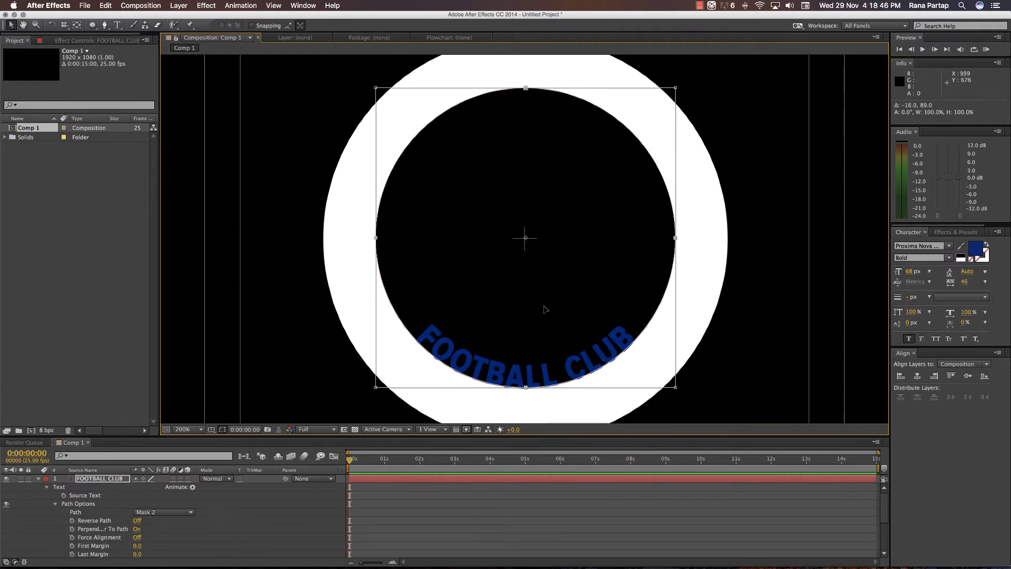
key("comma")
left_click(248, 501)
Turn on Reverse Path for the FOOTBALL CLUB text and set its First Margin to 962, arching it over the ring's top.
left_click(98, 479)
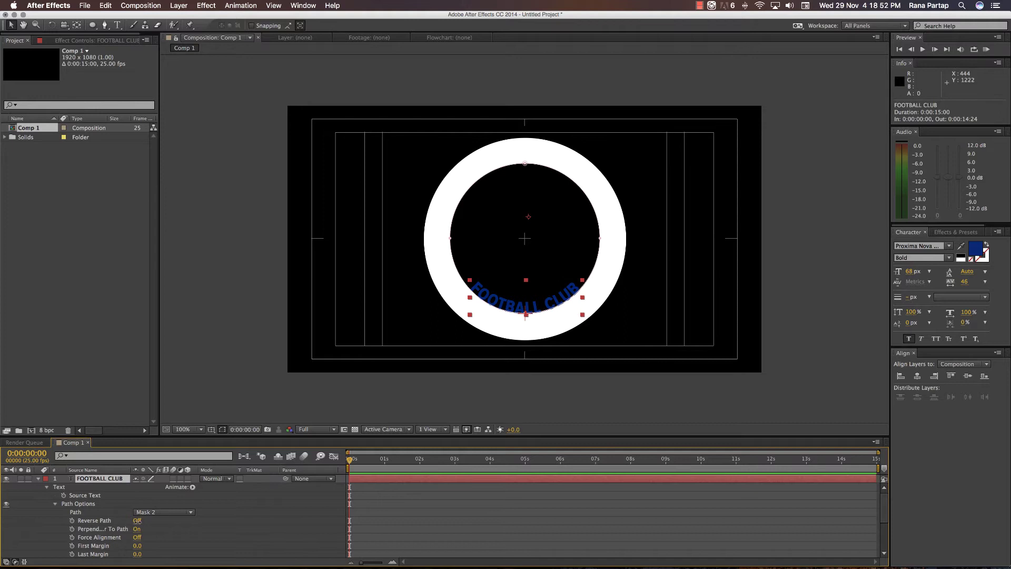
left_click(137, 520)
left_click_drag(137, 547, 628, 566)
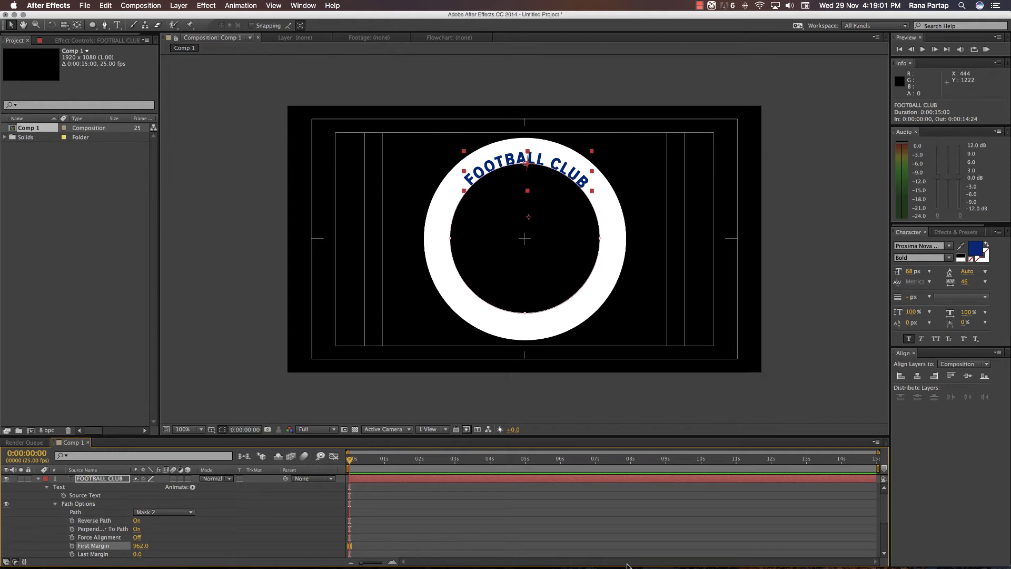
Set the FOOTBALL CLUB font size to 94 px and enlarge its circular mask path slightly beyond the ring's inner edge.
left_click_drag(909, 272, 922, 272)
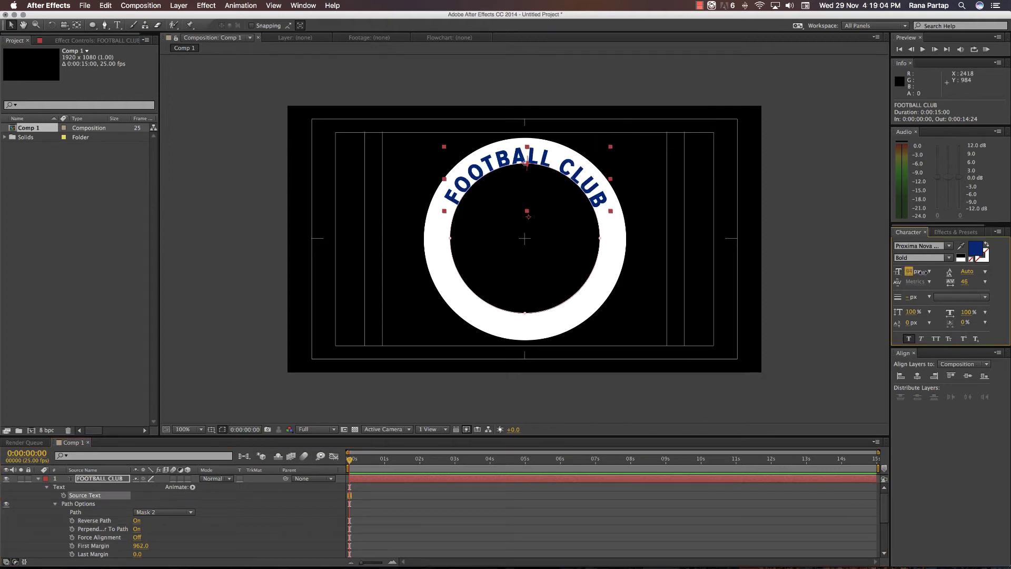
double_click(601, 238)
left_click_drag(599, 163, 610, 162)
Center the FOOTBALL CLUB text on the top arc by setting its First Margin to 999.
left_click(196, 539)
left_click_drag(139, 546, 159, 547)
left_click(298, 521)
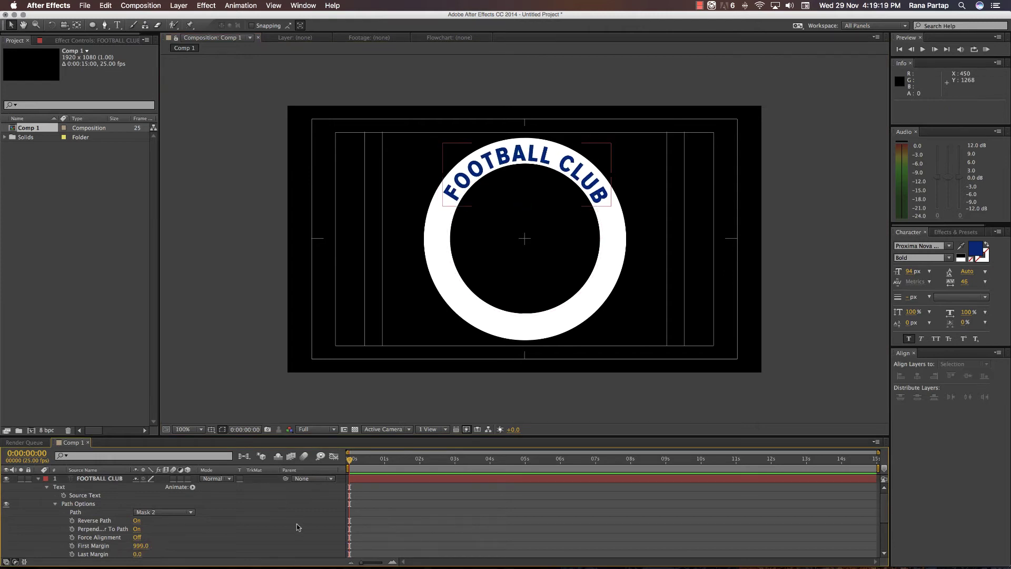
Create a second text layer reading "FIFA WORLD CUP" beside the ring.
left_click(117, 25)
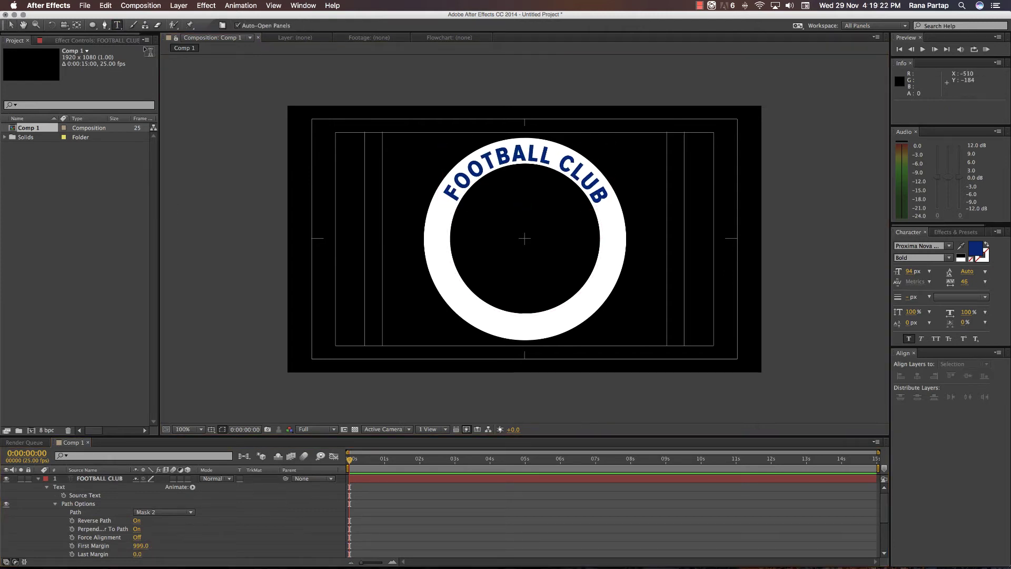
left_click(357, 279)
type("f")
key("BackSpace")
type("fi")
key("BackSpace")
key("BackSpace")
type("FIF")
type("A WORLD CUP")
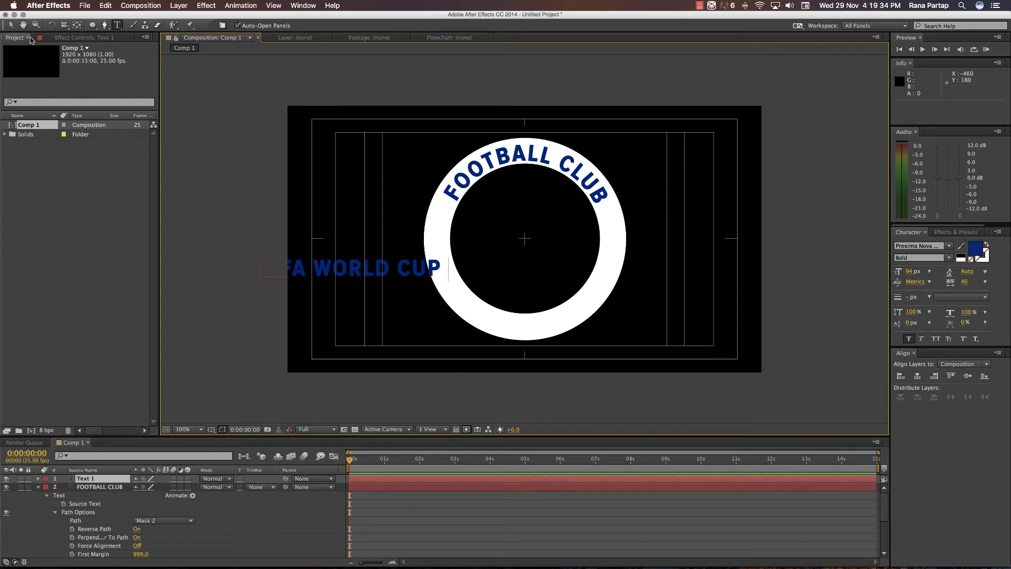
left_click(12, 26)
left_click(219, 181)
Move the FIFA WORLD CUP text across the lower middle of the ring and color it bright red.
left_click(345, 270)
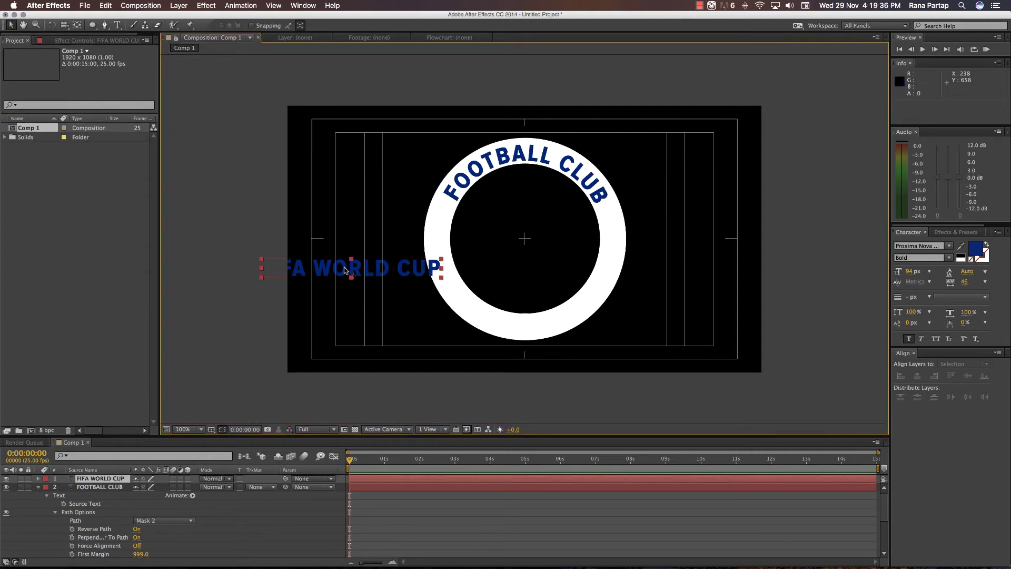
left_click_drag(345, 270, 518, 267)
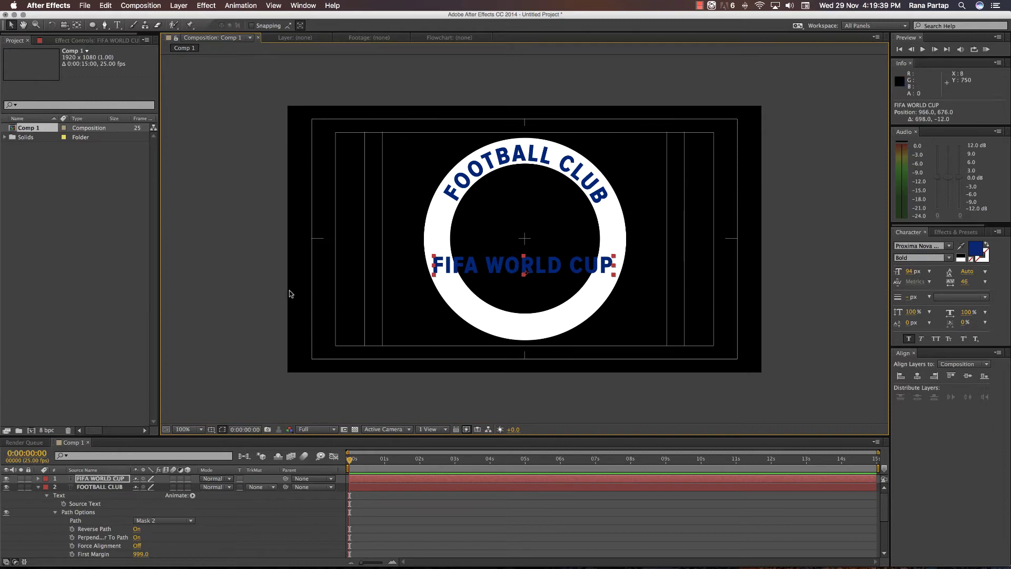
left_click(976, 249)
left_click_drag(763, 296, 753, 274)
left_click(848, 280)
left_click(815, 290)
Copy the circular mask from the FOOTBALL CLUB layer onto the FIFA WORLD CUP layer.
left_click(616, 243)
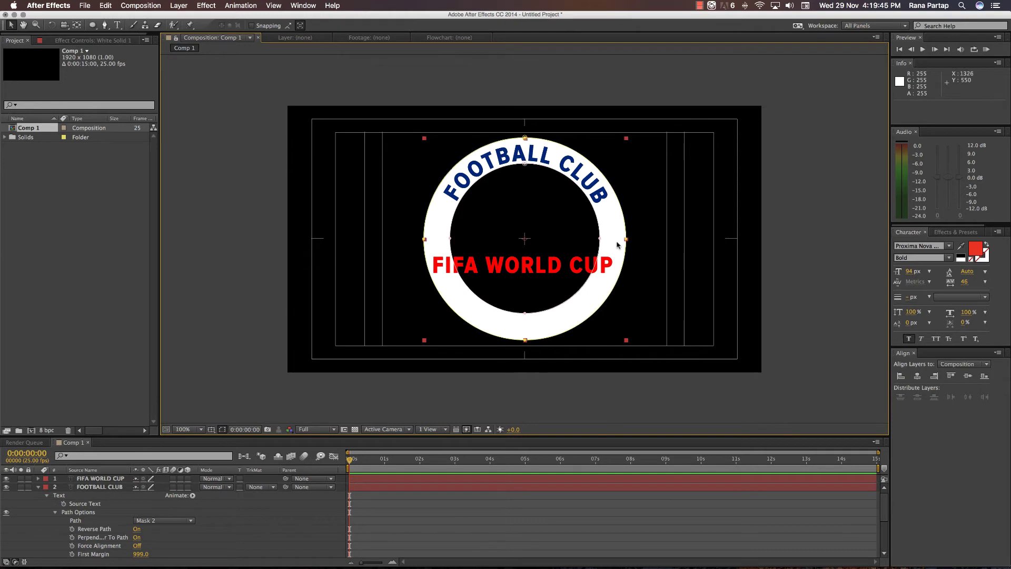
left_click(96, 486)
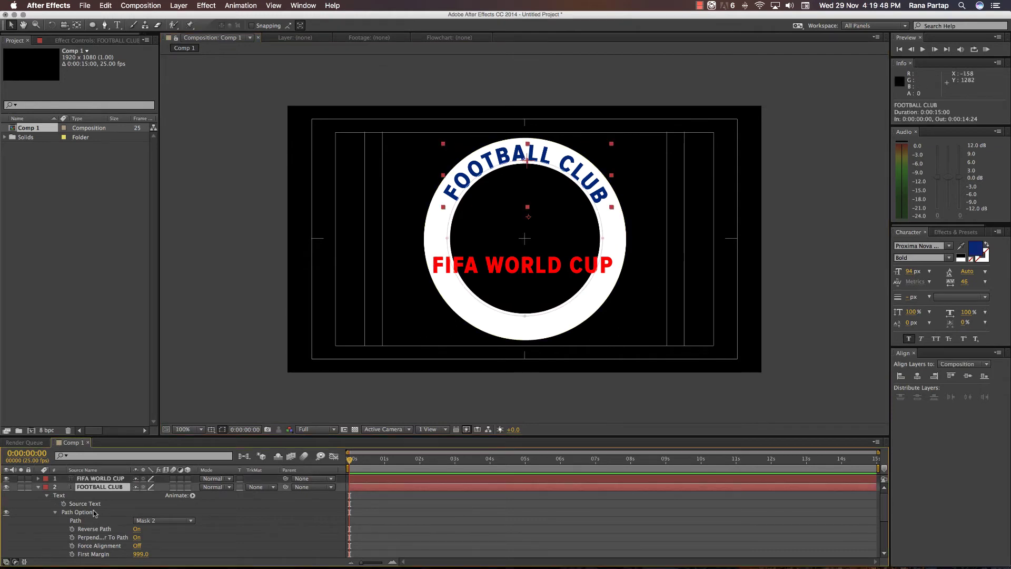
left_click(39, 487)
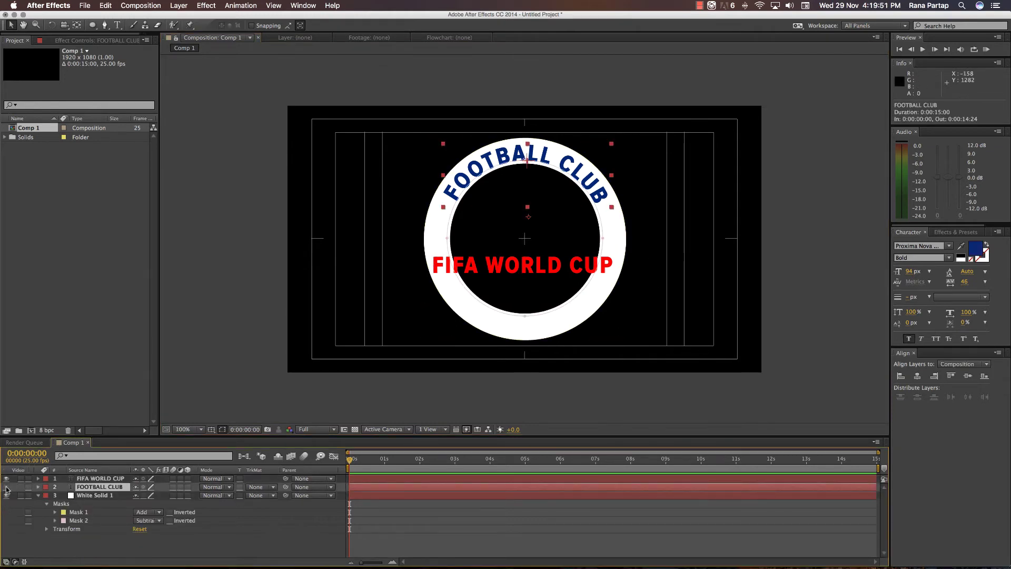
left_click(39, 487)
left_click(55, 503)
left_click(68, 521)
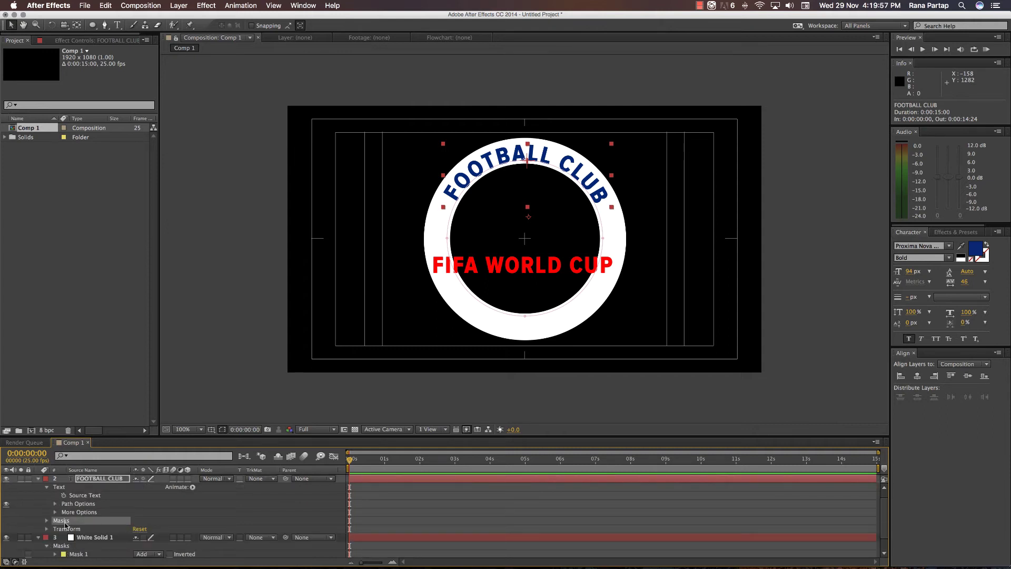
left_click(38, 479)
left_click(88, 479)
key("super+v")
Set Mask 2 as the text path of the FIFA WORLD CUP layer.
left_click(39, 479)
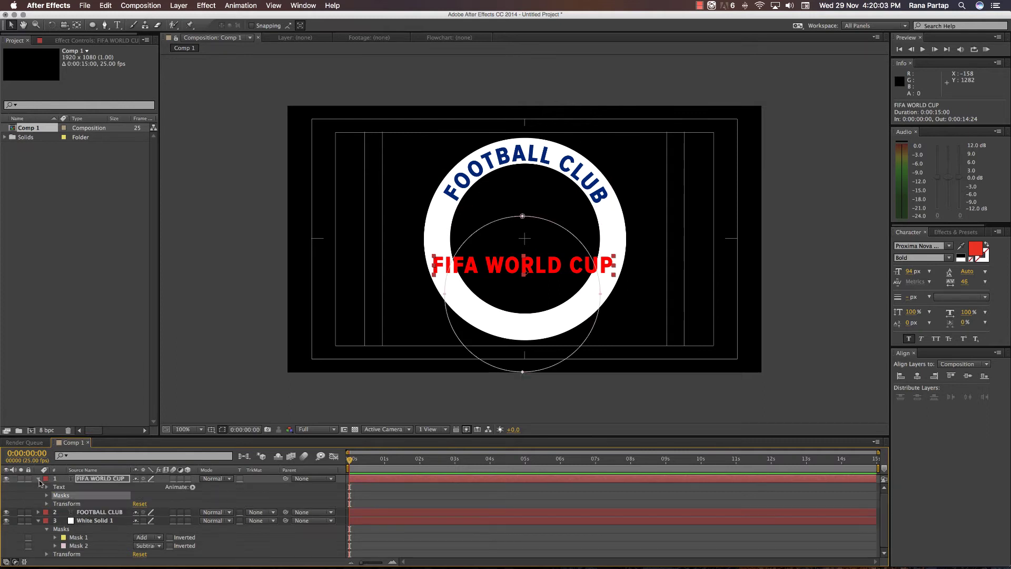
left_click(46, 487)
left_click(56, 503)
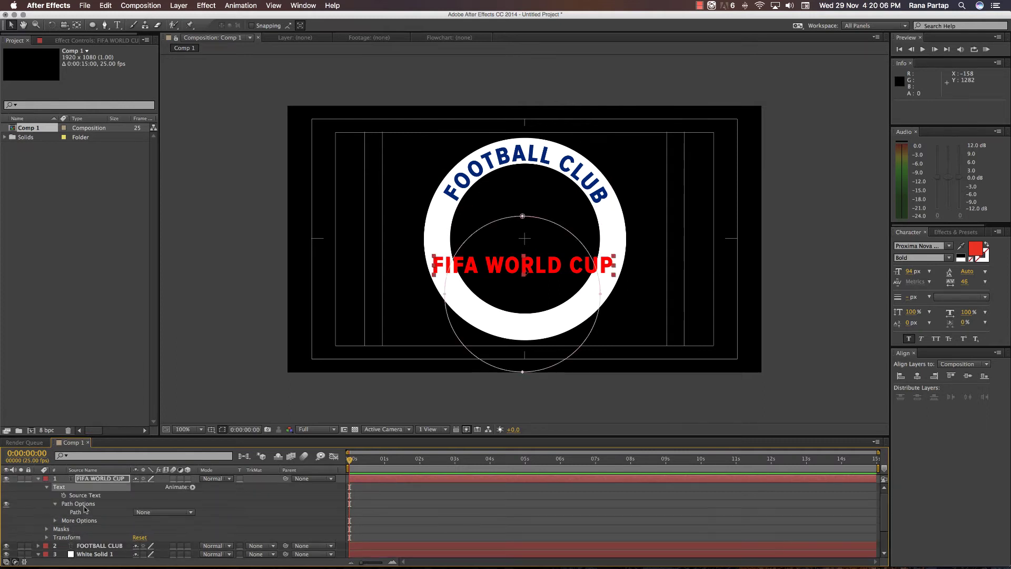
left_click(146, 512)
left_click(148, 537)
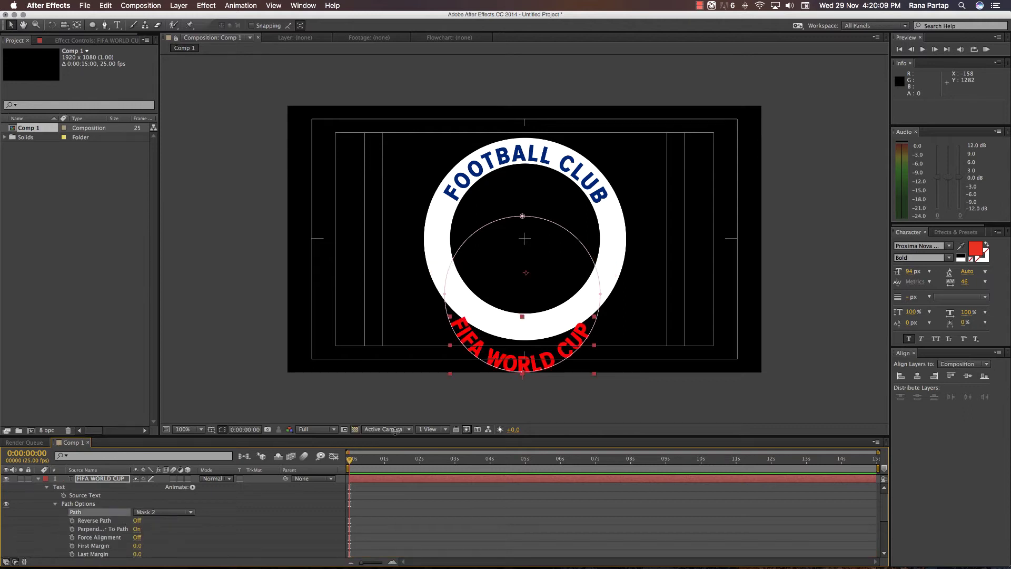
Center the FIFA WORLD CUP mask path on the ring and scale it to 121.6% so the text sits within the white band.
double_click(599, 306)
left_click_drag(571, 317, 575, 263)
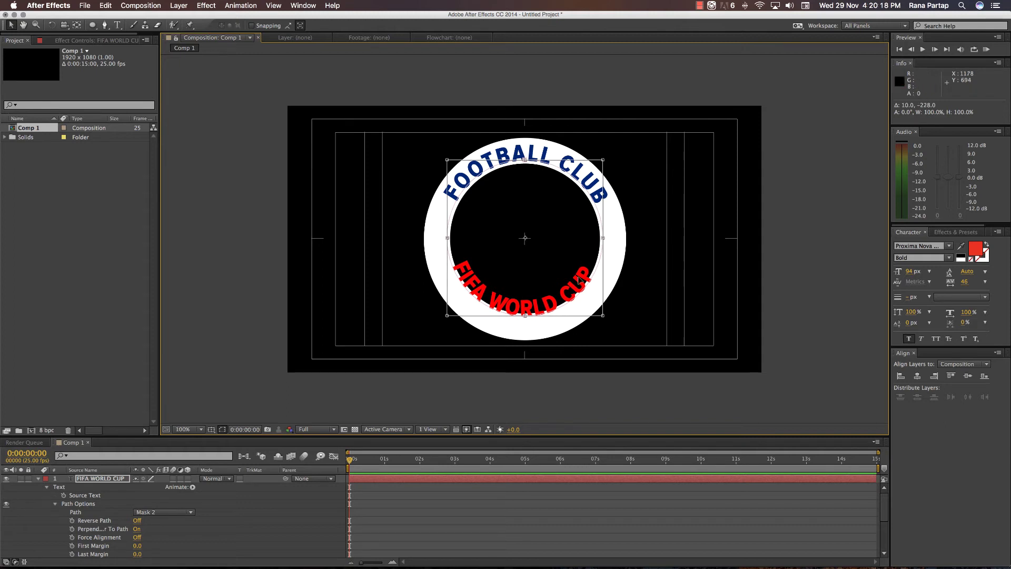
scroll(579, 279, "up", 1)
scroll(583, 287, "down", 2)
scroll(583, 289, "up", 2)
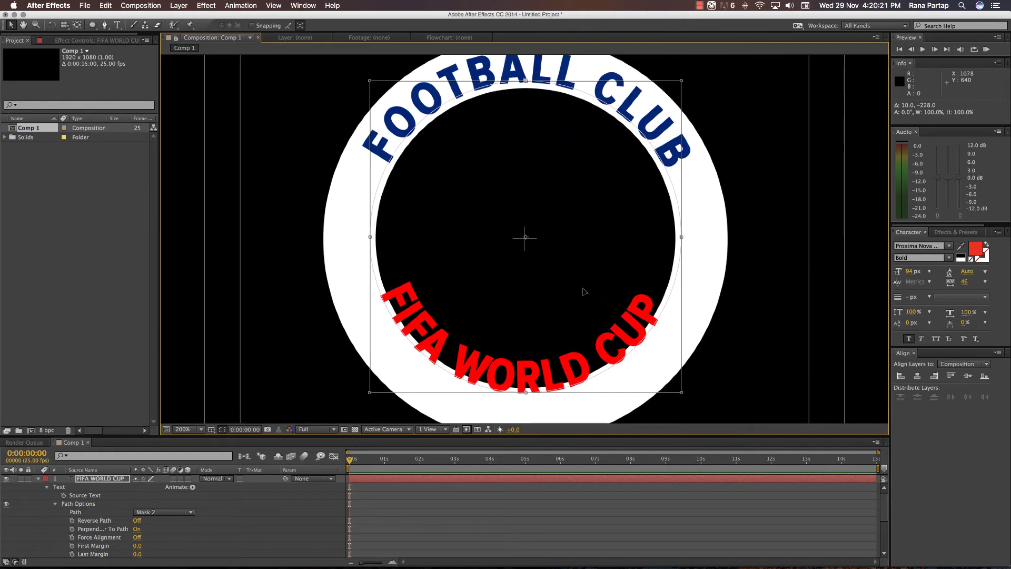
left_click_drag(681, 391, 715, 416)
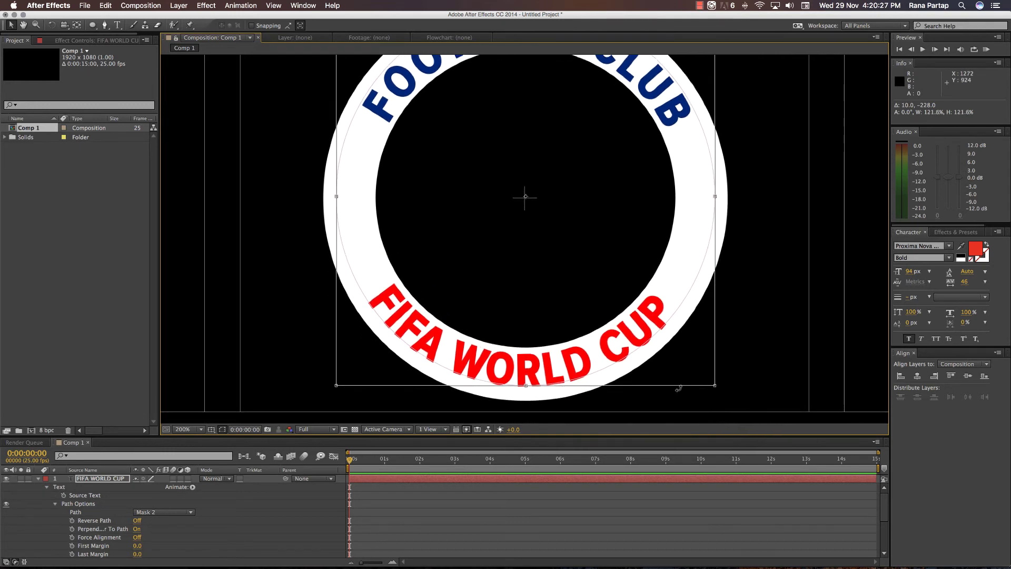
scroll(678, 388, "down", 1)
key("Return")
Try adjusting the First Margin of the FIFA WORLD CUP text along its path.
left_click_drag(137, 546, 111, 512)
left_click_drag(527, 314, 524, 314)
left_click_drag(104, 512, 104, 511)
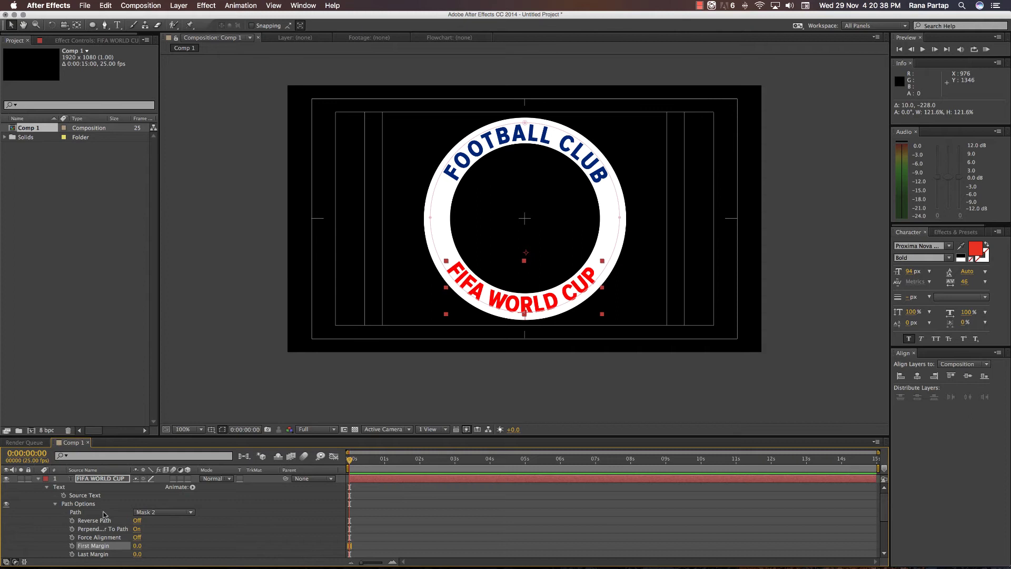
left_click(232, 516)
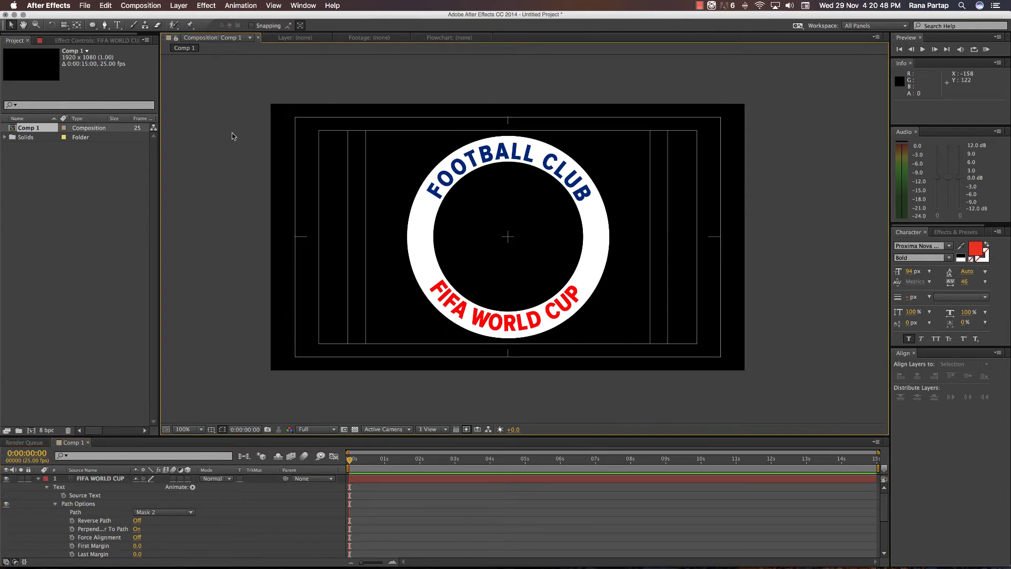
Draw a red-filled circle from the ring's center to fill its hole, as a new shape layer.
mouse_move(92, 25)
left_mouse_down()
mouse_move(132, 34)
mouse_move(147, 53)
left_mouse_up()
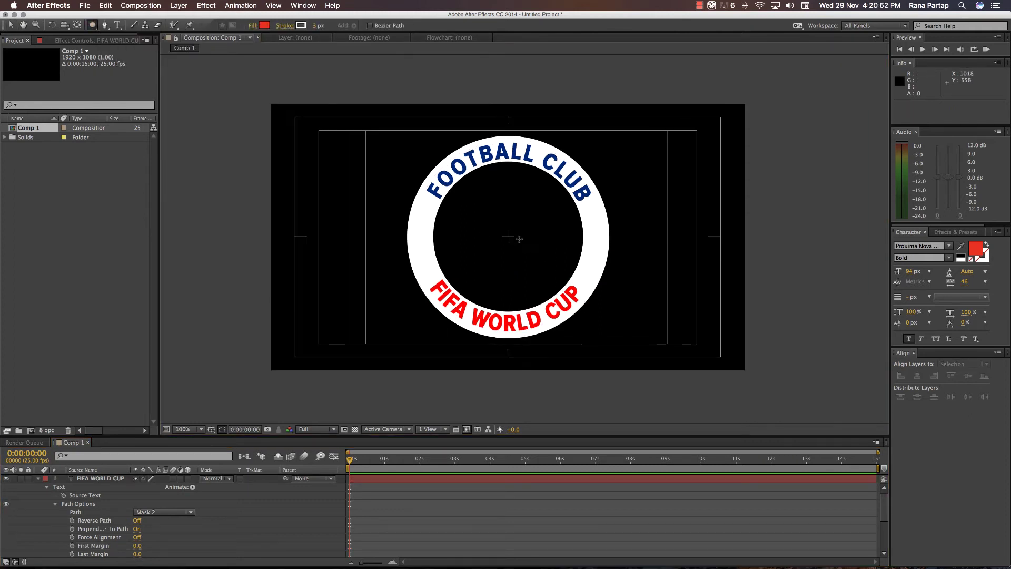
left_click_drag(506, 236, 581, 309)
left_click_drag(580, 248, 581, 249)
key("period")
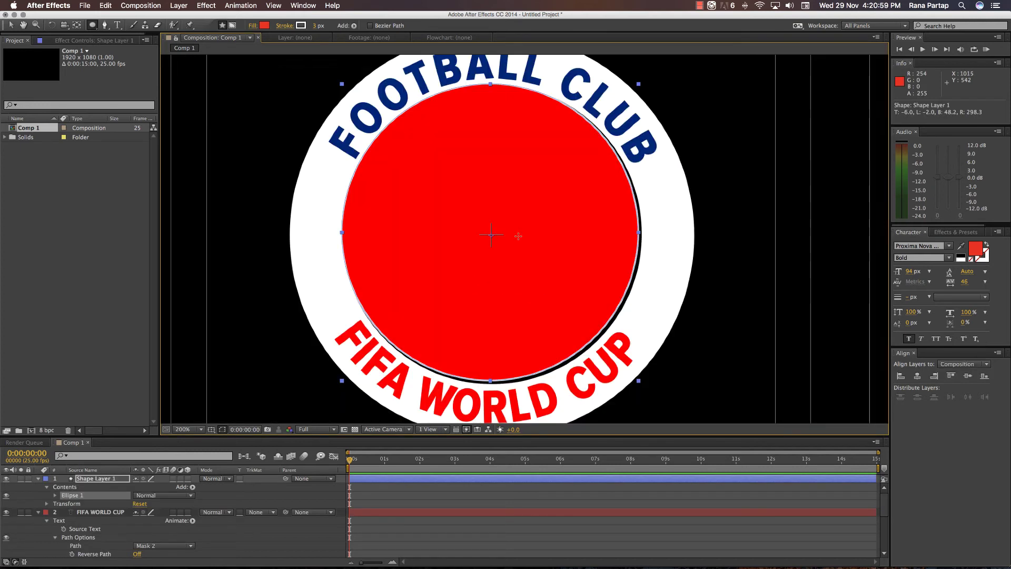
Center the red circle horizontally and vertically in the composition and enlarge it slightly to fill the ring's hole.
left_click(11, 25)
left_click(917, 377)
left_click(969, 378)
left_click(550, 259)
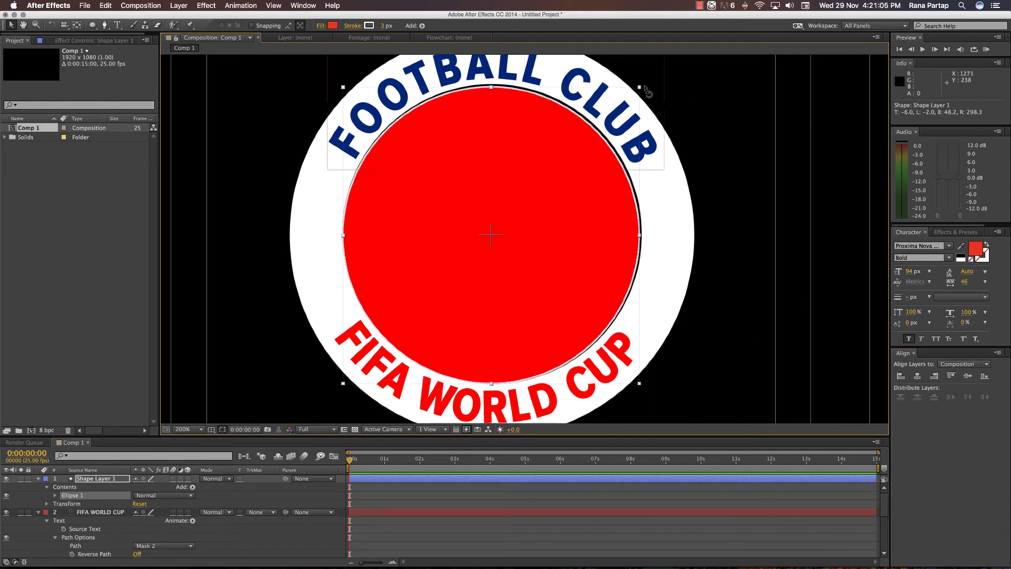
left_click_drag(640, 89, 644, 84)
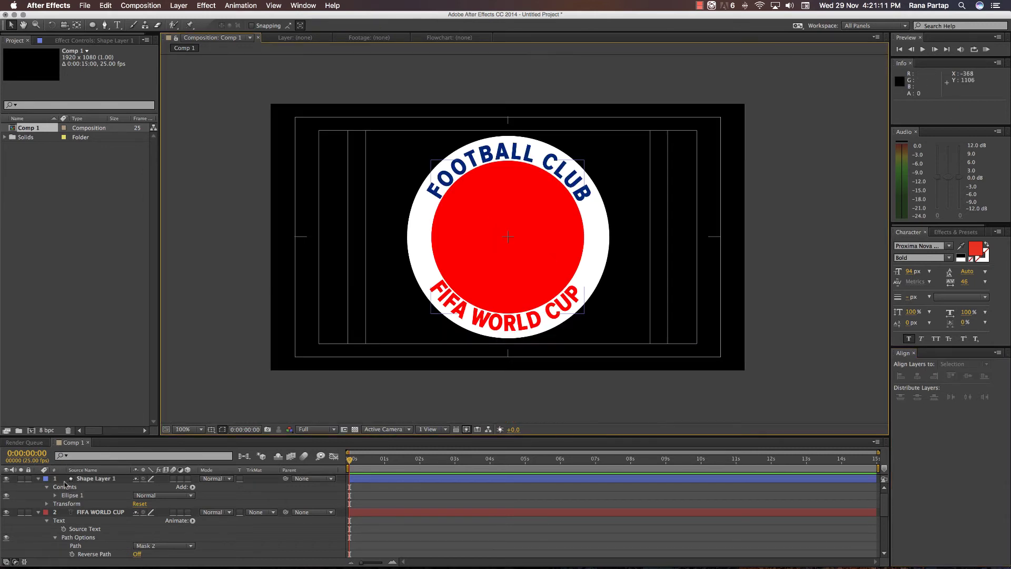
Collapse all layer properties and move Shape Layer 1 to the bottom of the layer stack, beneath White Solid 1.
key("super+a")
key("u")
left_click(120, 527)
left_click_drag(98, 478, 100, 510)
left_click(116, 527)
left_click(326, 293)
Find the Generate Stroke effect and apply it to the White Solid 1 ring layer.
left_click(413, 270)
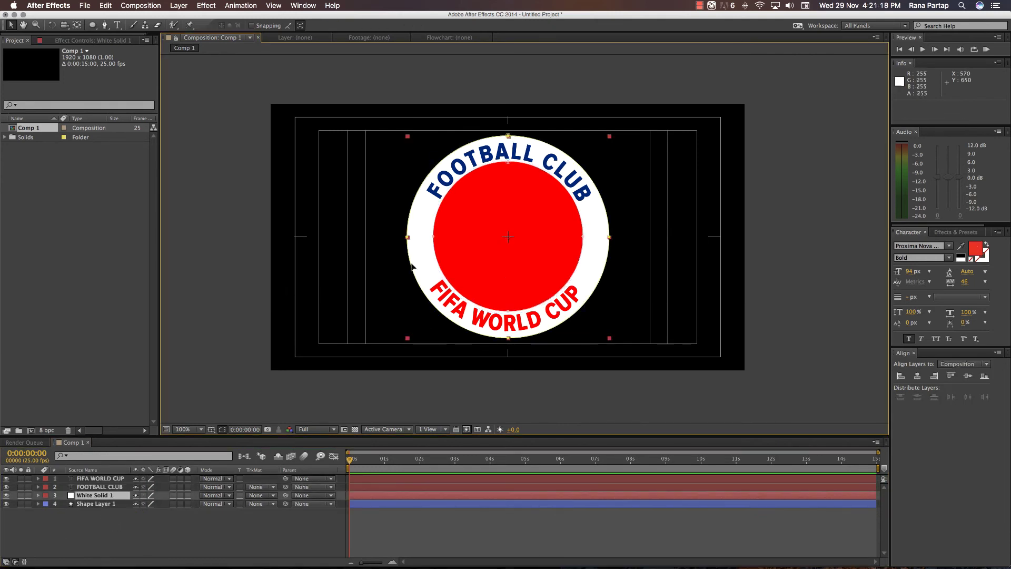
left_click(947, 232)
left_click(929, 244)
type("stroke")
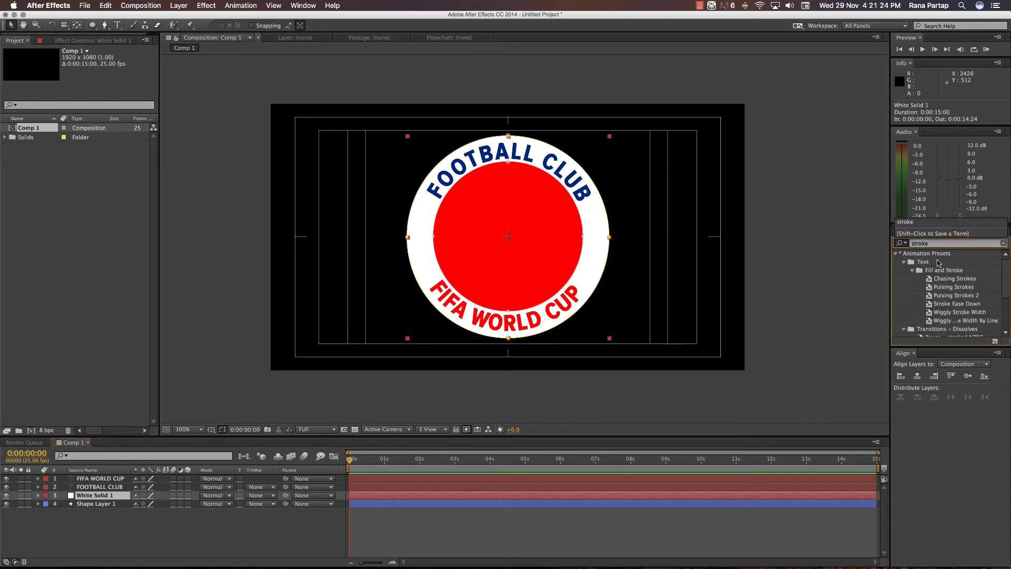
scroll(940, 264, "down", 4)
left_click_drag(928, 301, 133, 499)
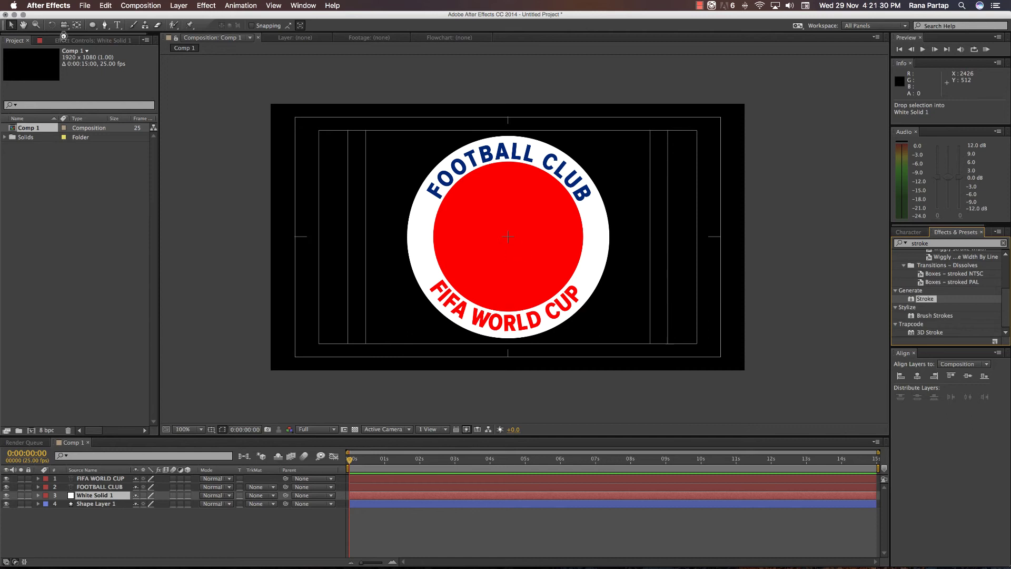
Set the ring's Stroke effect color to dark blue.
left_click(92, 93)
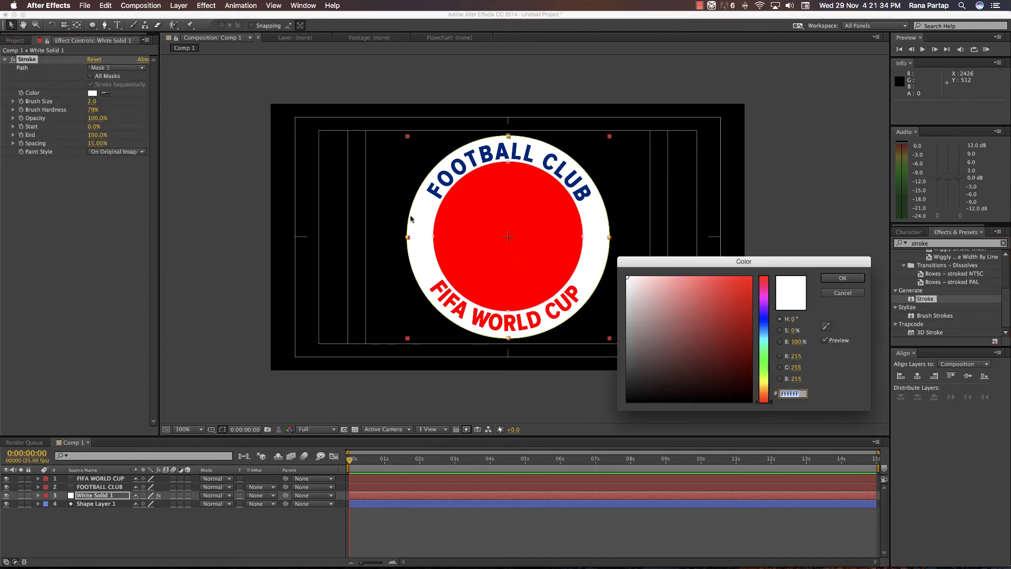
left_click(764, 321)
left_click(765, 328)
left_click(752, 276)
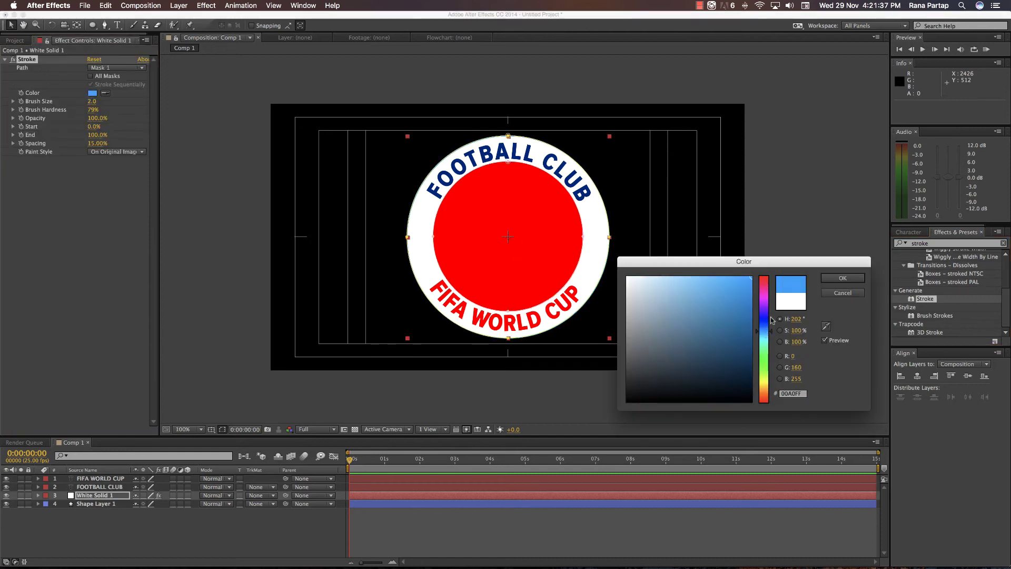
left_click(765, 322)
left_click_drag(731, 317, 757, 345)
left_click(840, 280)
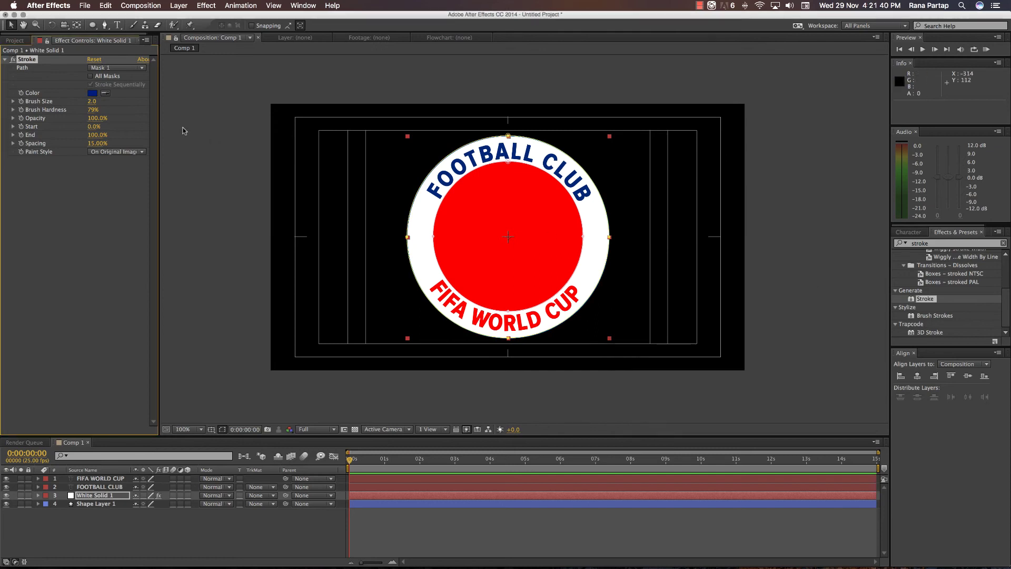
Increase the Stroke effect's Brush Size to 11.1 for a thicker outline around the ring.
left_click_drag(89, 104, 121, 106)
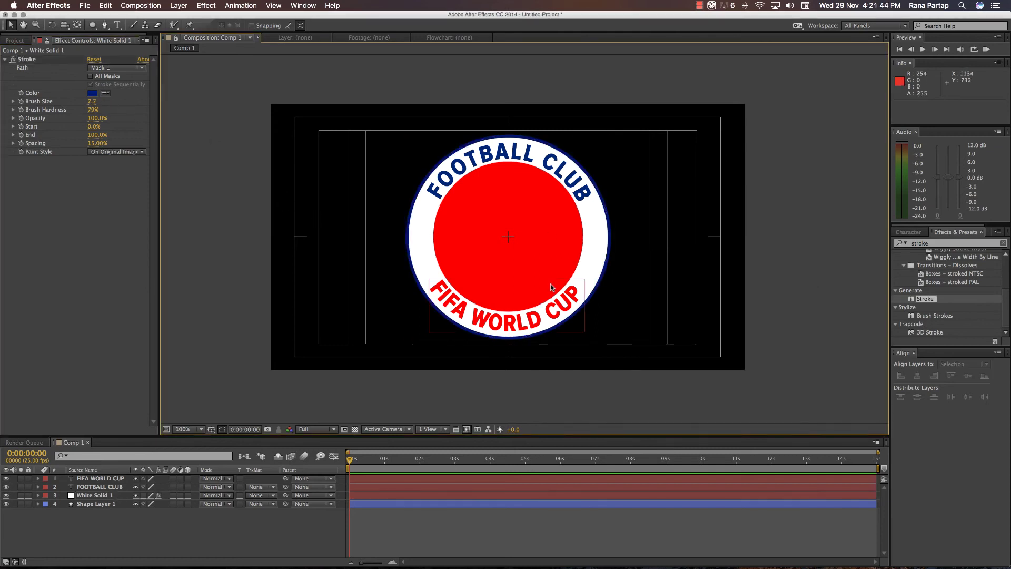
scroll(551, 284, "up", 1)
left_click_drag(91, 104, 111, 105)
left_click(381, 190)
key("comma")
left_click(242, 170)
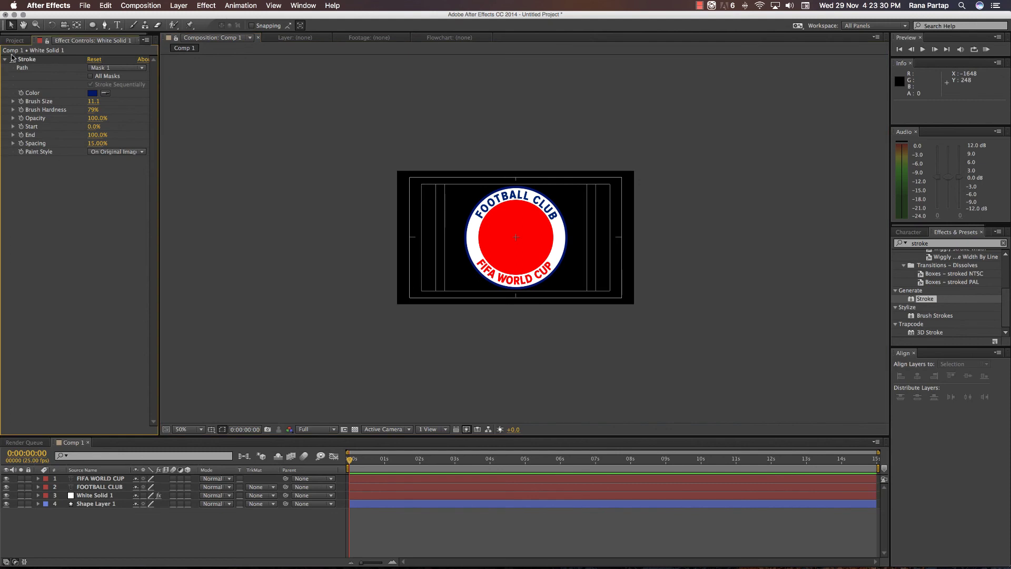
Import the football PNG image from the Desktop into the project.
left_click(14, 41)
right_click(56, 180)
mouse_move(91, 221)
left_click(196, 222)
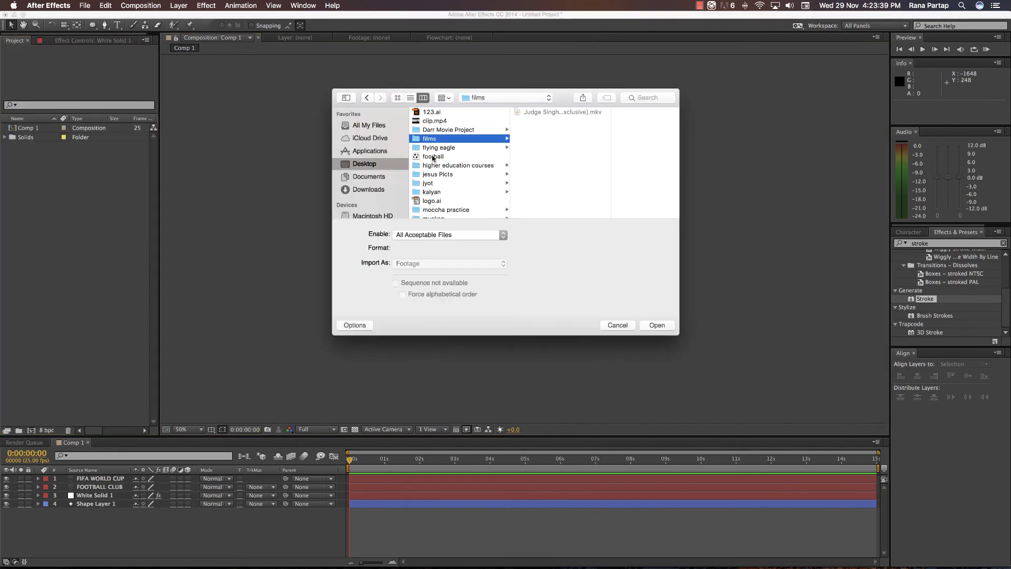
left_click(436, 157)
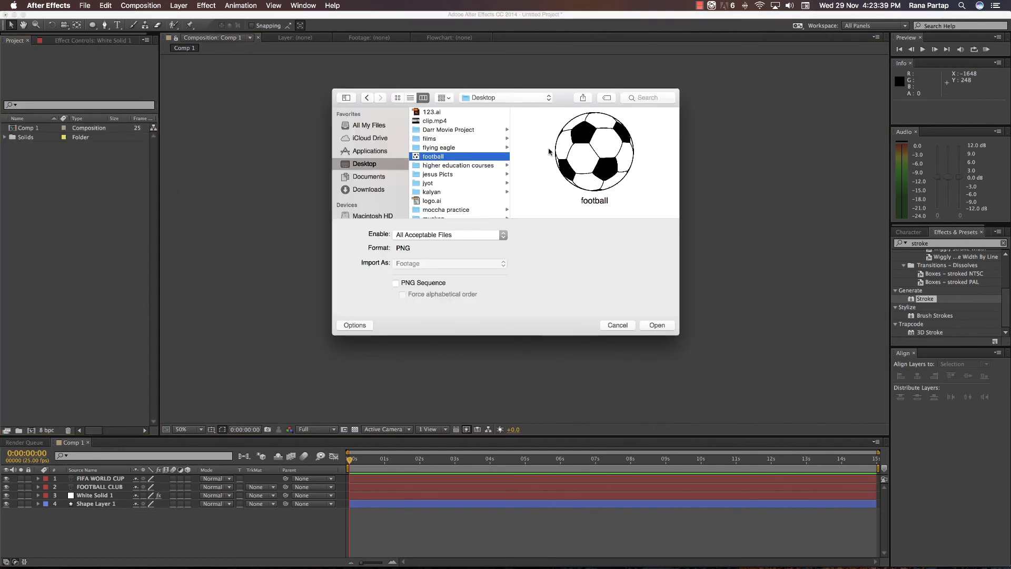
left_click(657, 325)
Add football.png to Comp 1 between the two text layers and set its scale to -18% so it fits the red center.
left_click_drag(33, 137, 100, 482)
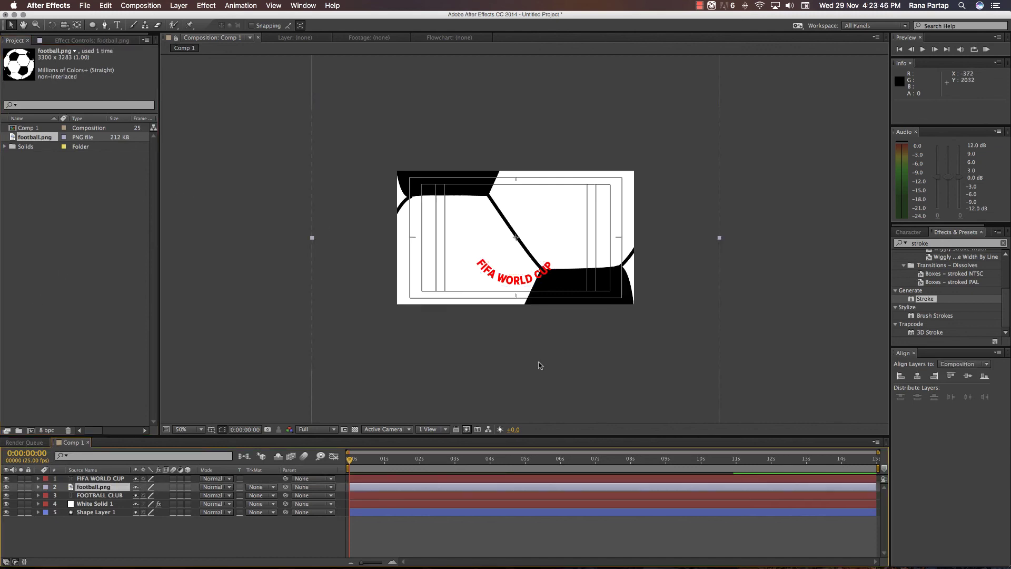
left_click(38, 487)
left_click(46, 496)
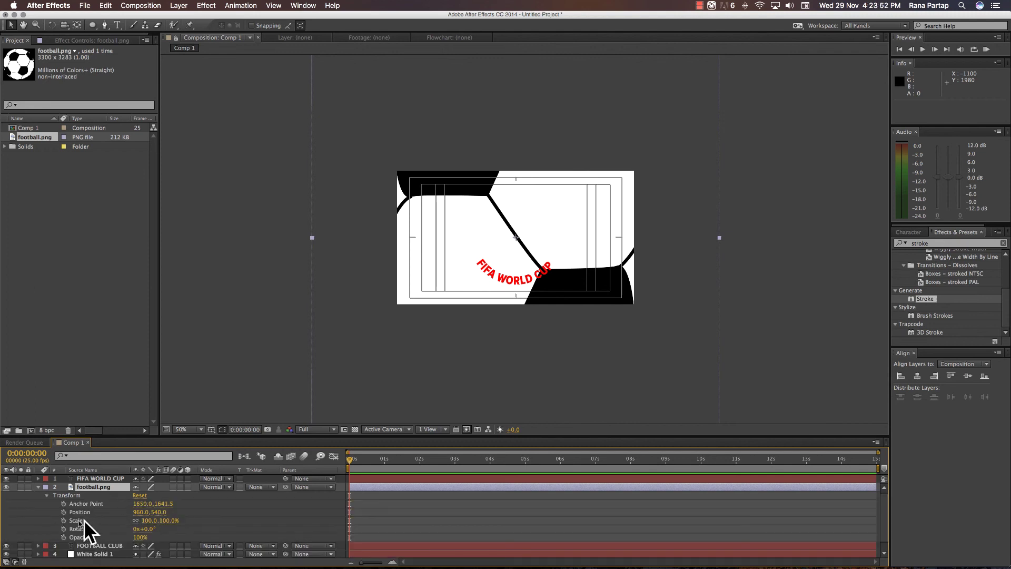
left_click_drag(148, 521, 92, 524)
left_click(494, 329)
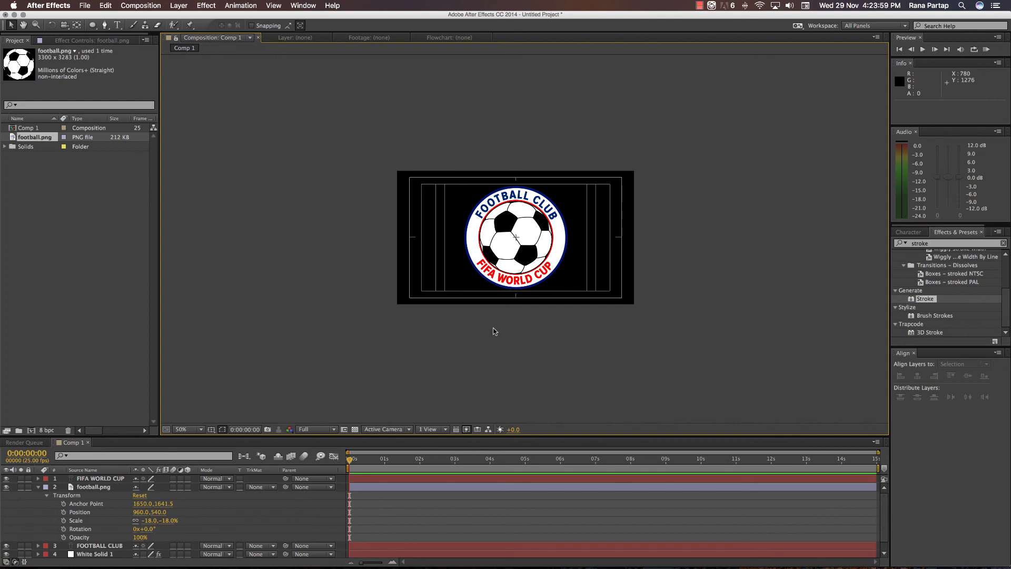
scroll(494, 332, "up", 2)
scroll(494, 332, "down", 2)
Pre-compose all layers of the badge into Pre-comp 1, moving all attributes into the new composition.
key("super+a")
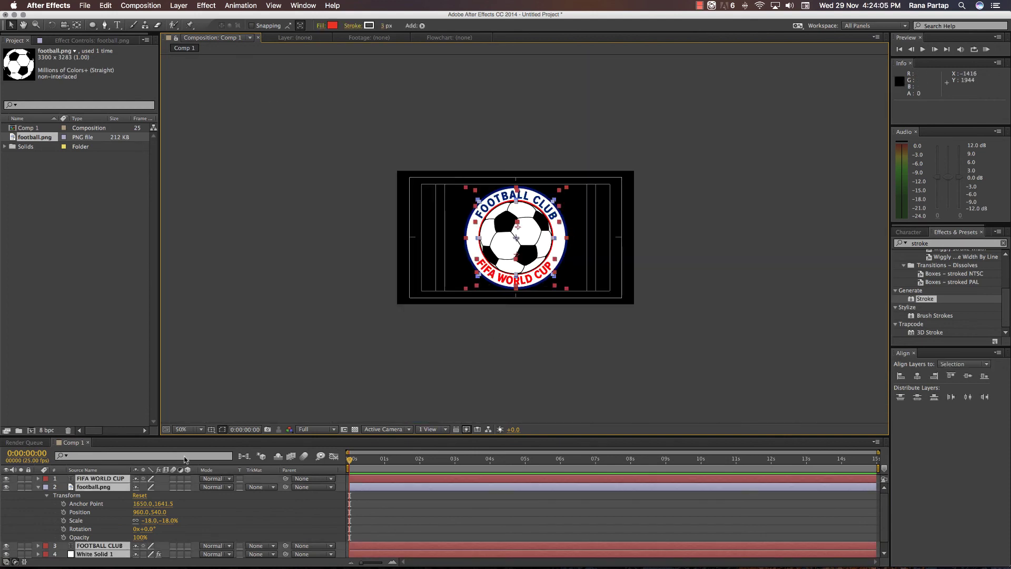
key("s")
key("s")
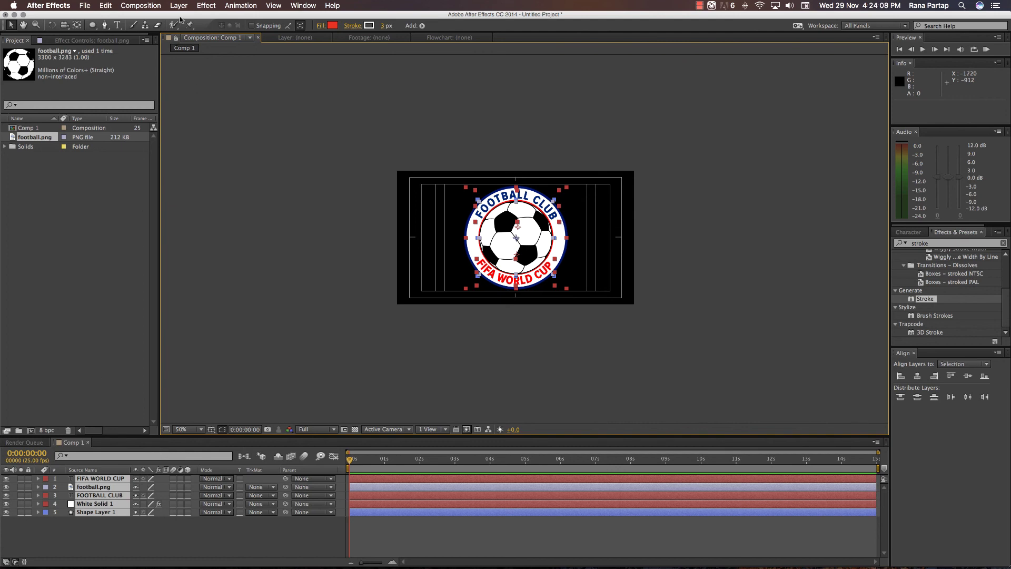
left_click(179, 6)
left_click(199, 343)
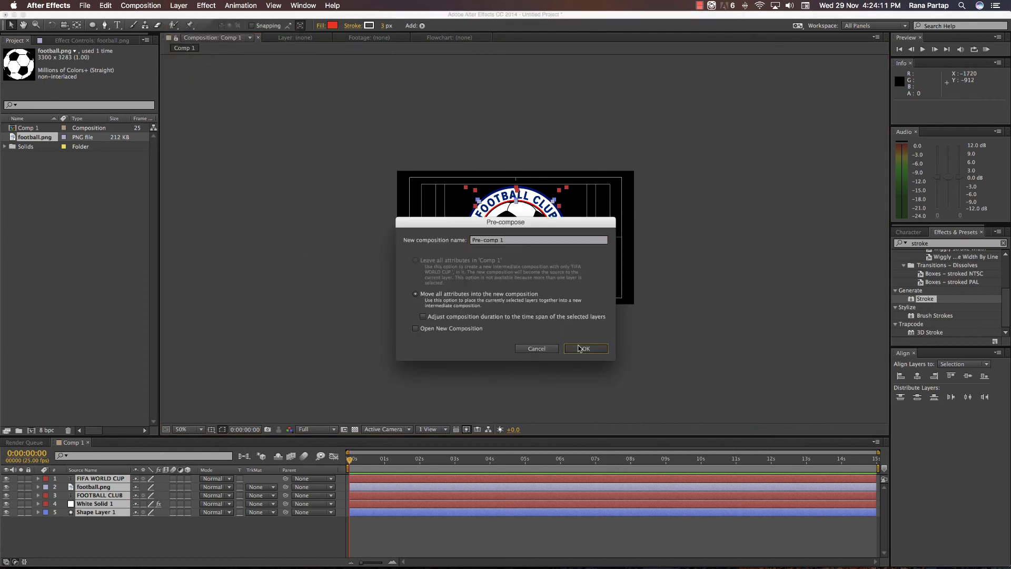
left_click(579, 349)
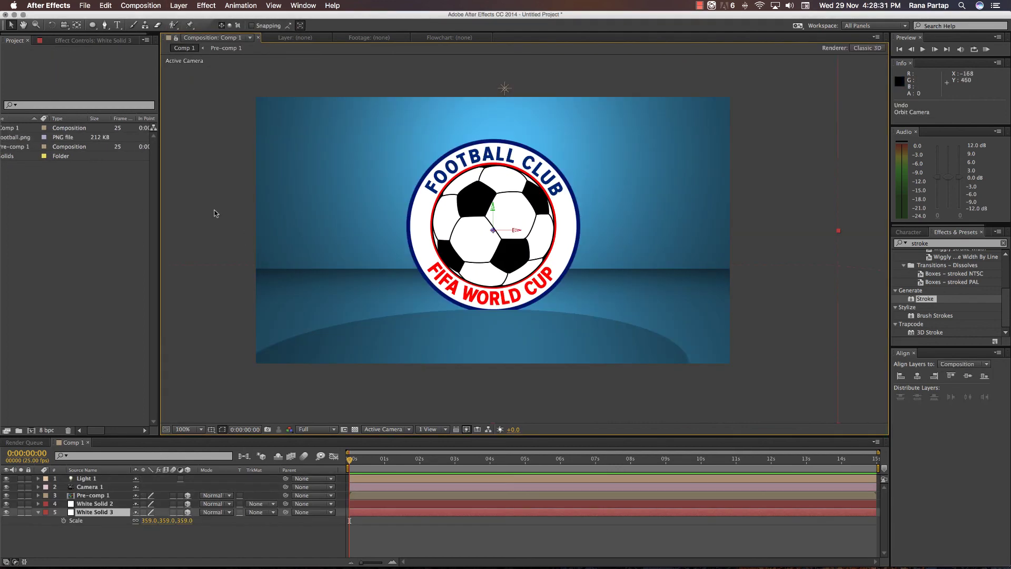